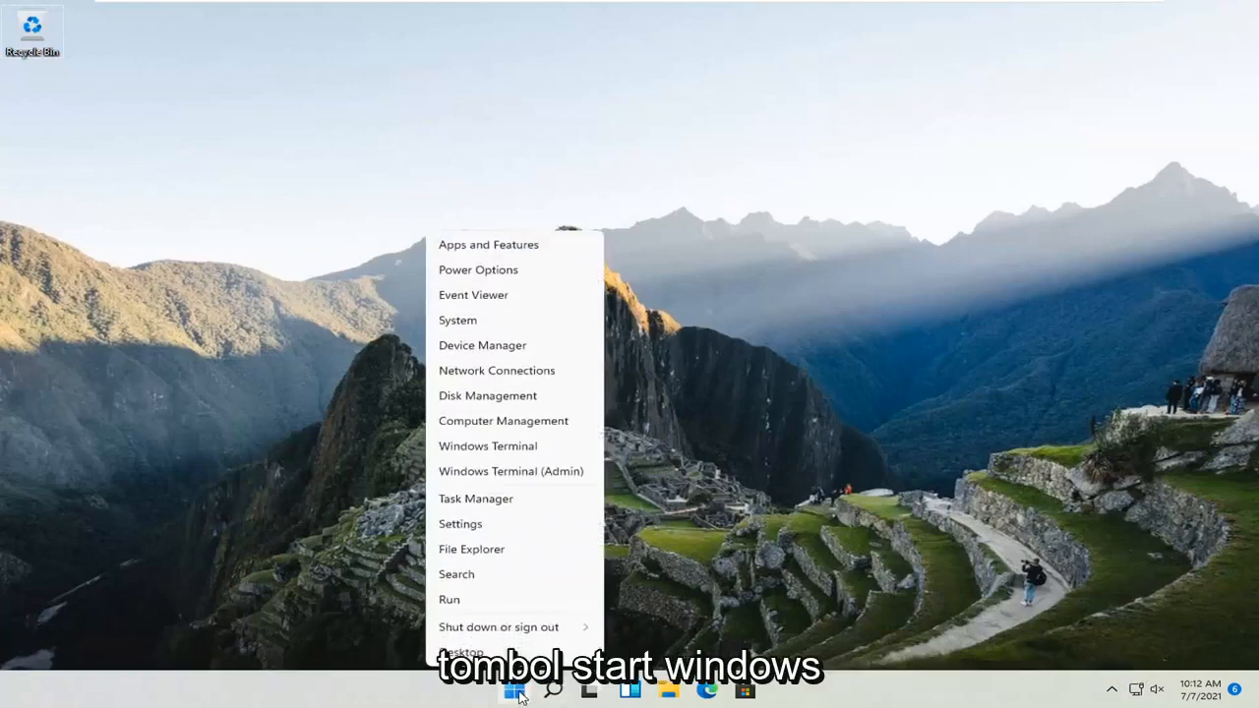
- Navigate from Settings to Apps > Apps & features, showing the 42 installed apps
left_click(475, 526)
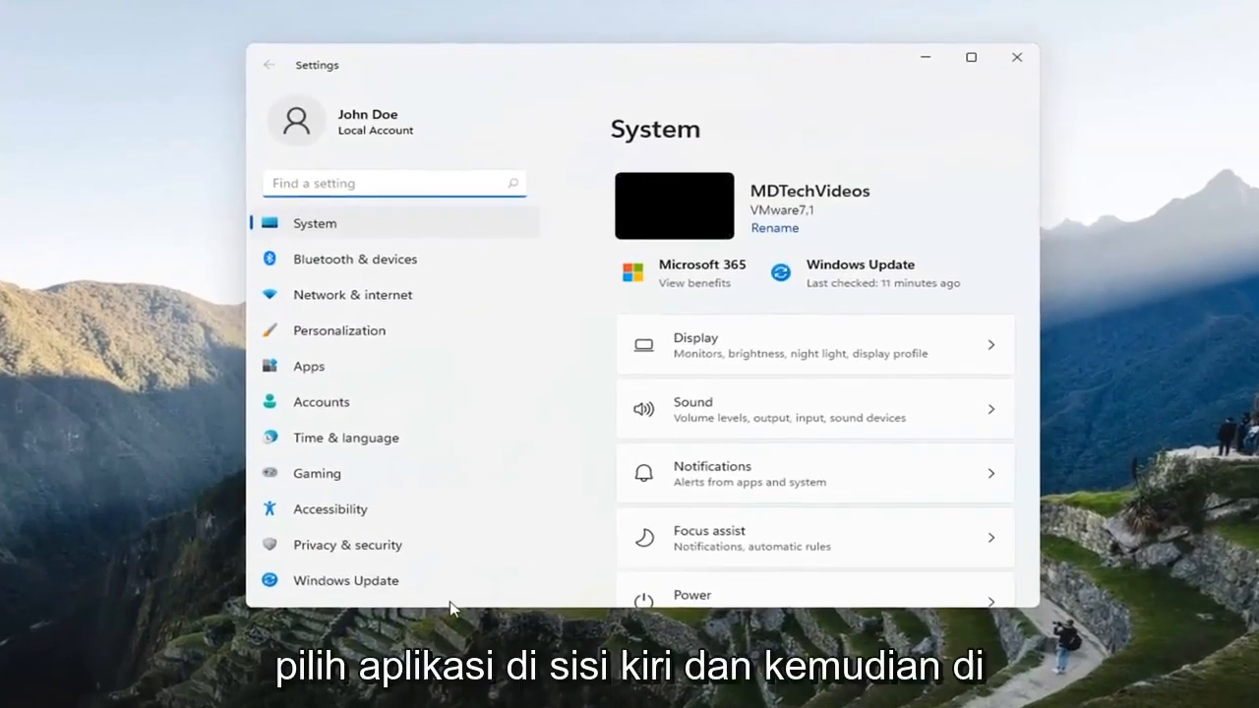
left_click(375, 382)
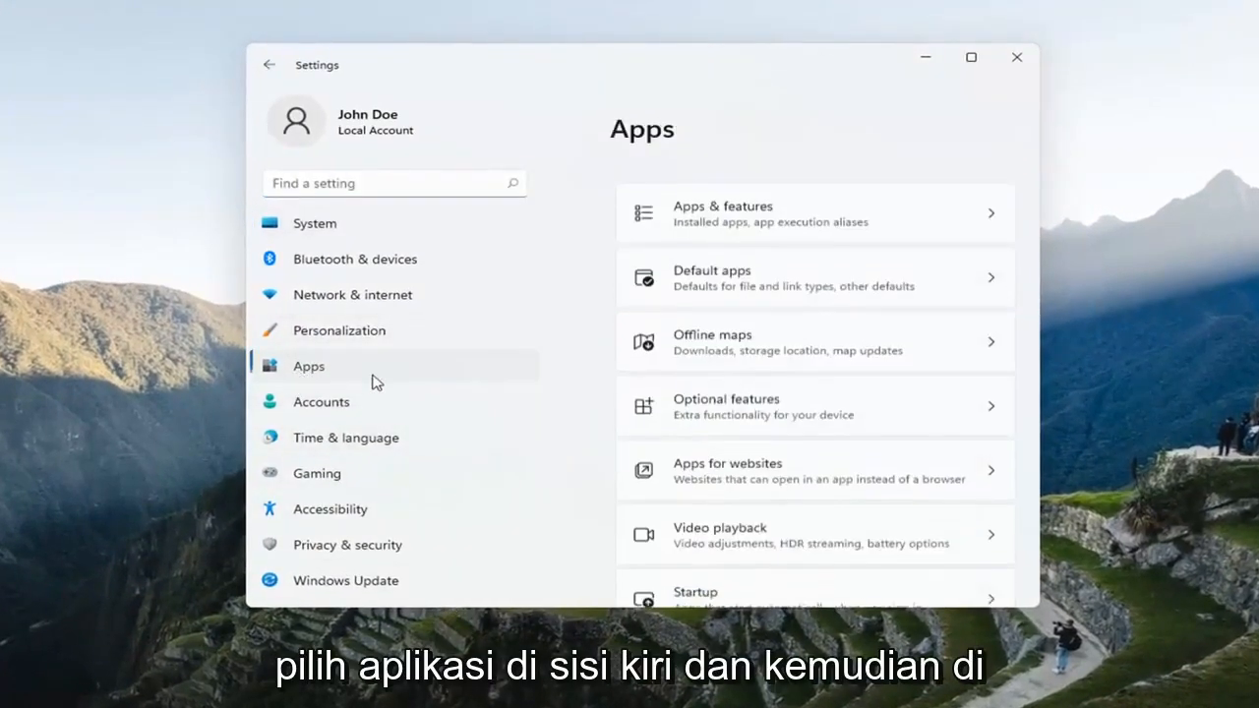
left_click(730, 201)
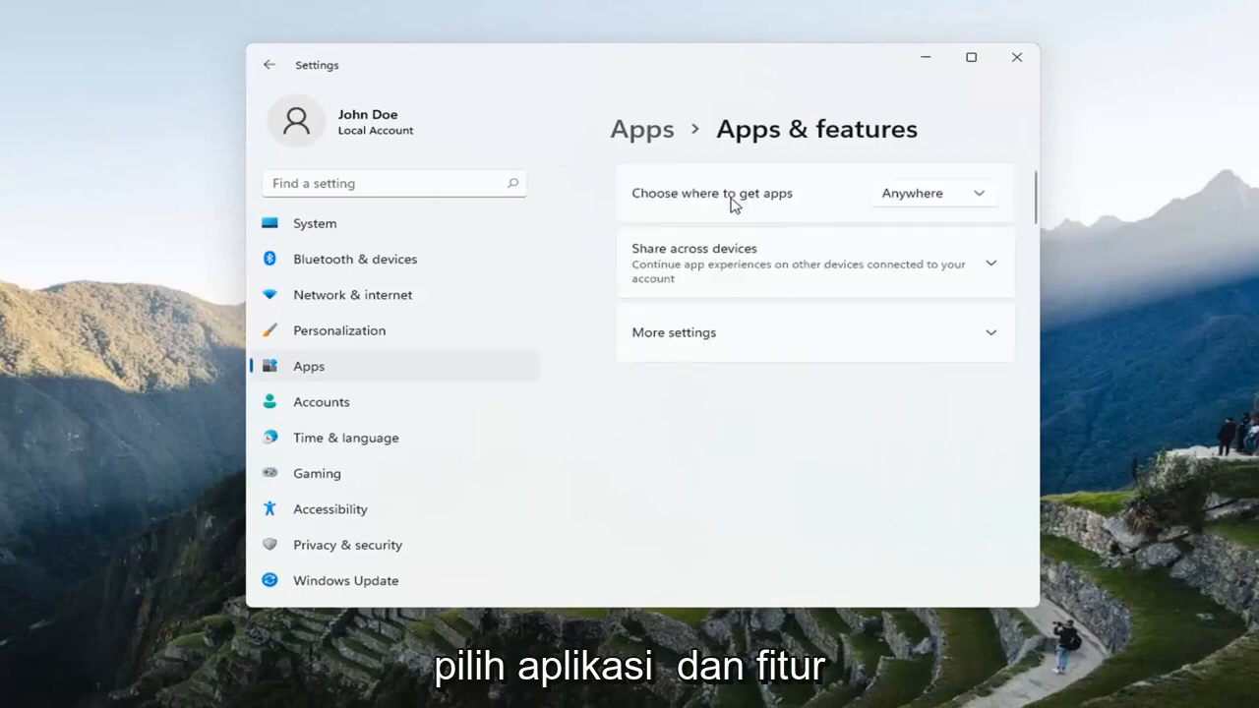
scroll(752, 359, "down", 1)
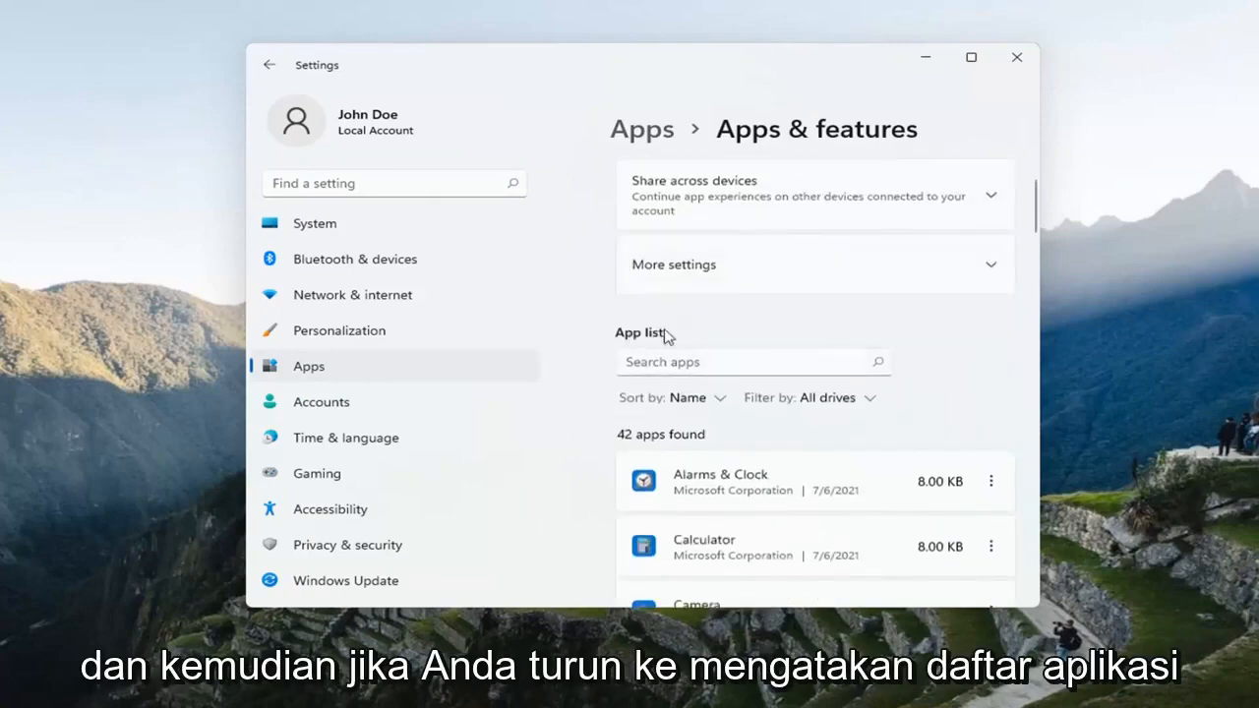
scroll(738, 449, "down", 1)
scroll(767, 413, "down", 2)
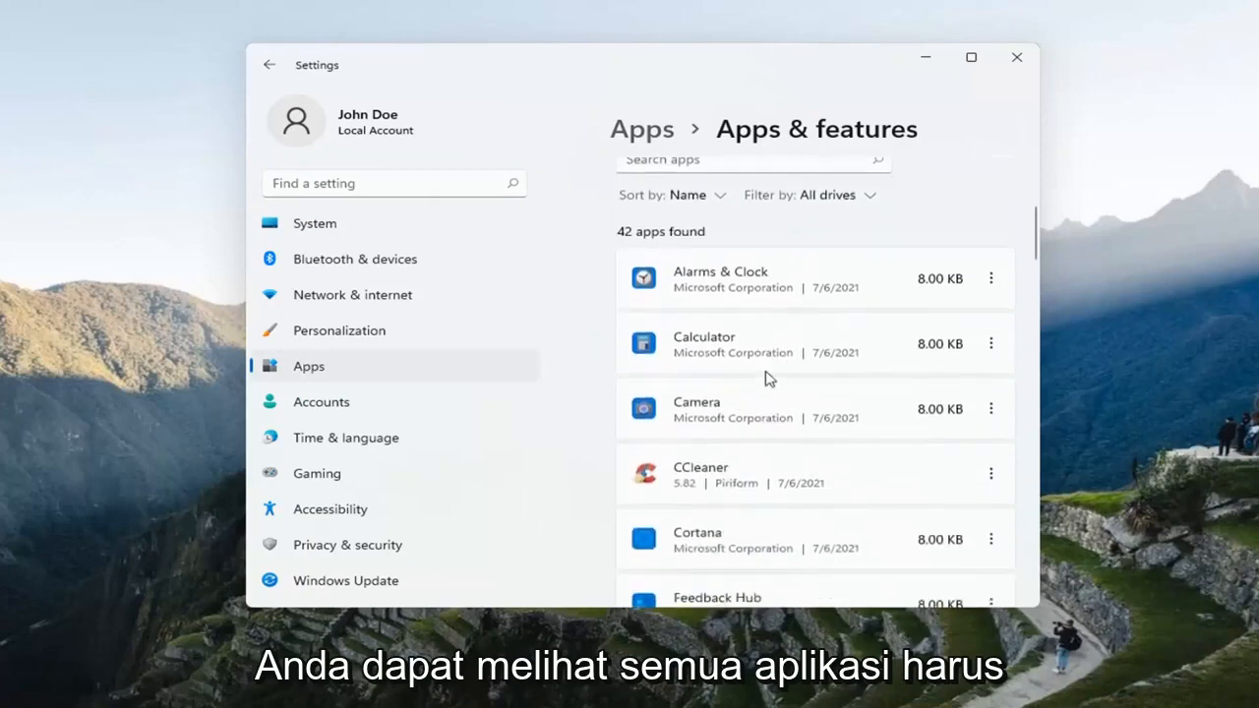
scroll(674, 337, "up", 1)
scroll(675, 337, "up", 1)
left_click(649, 294)
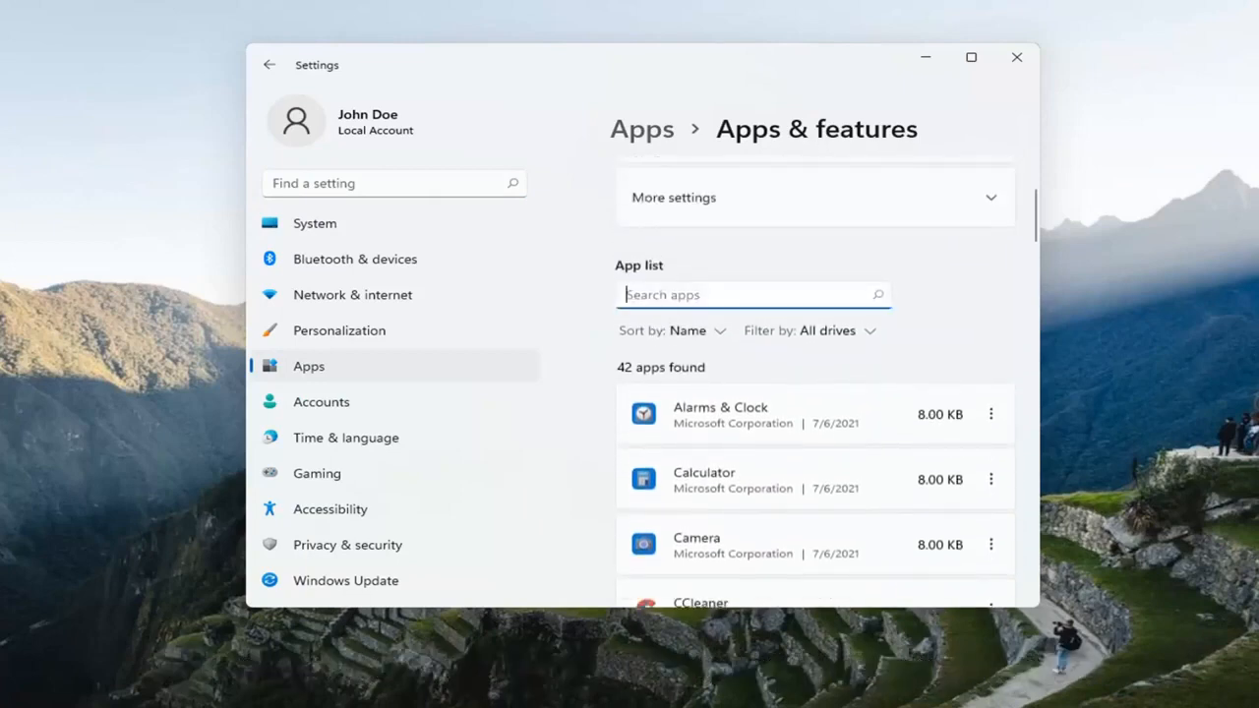
left_click(682, 331)
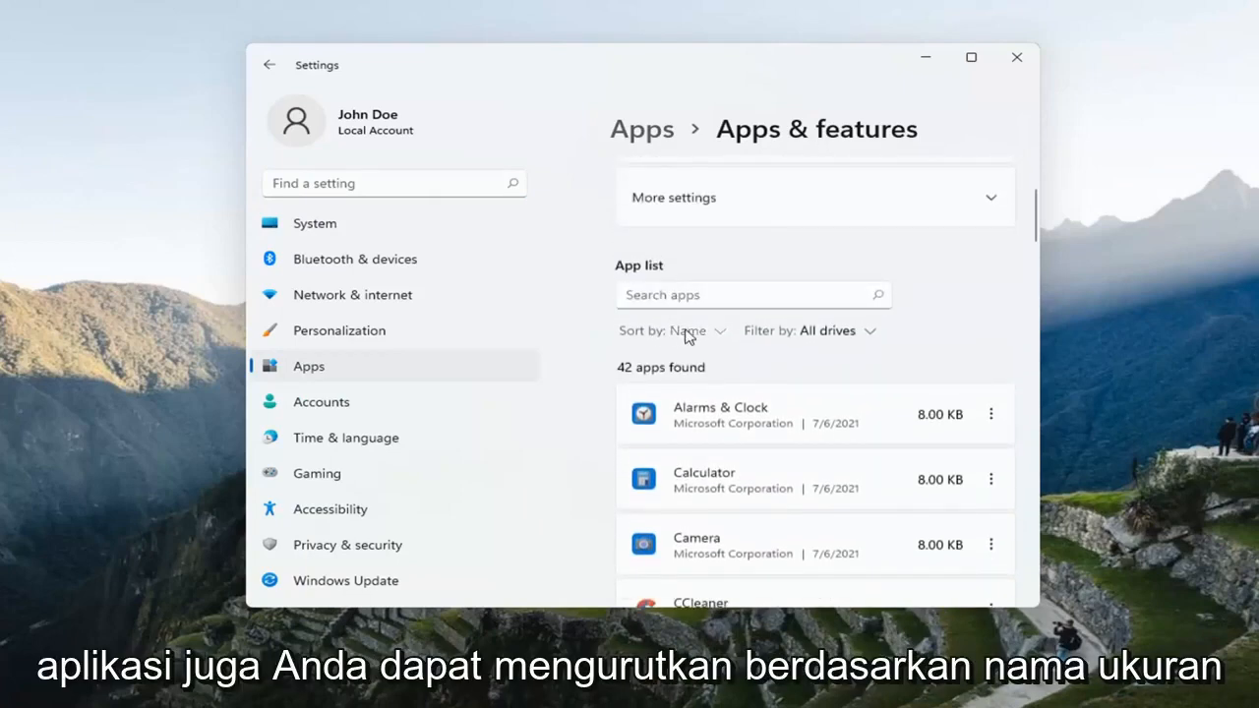
left_click(829, 354)
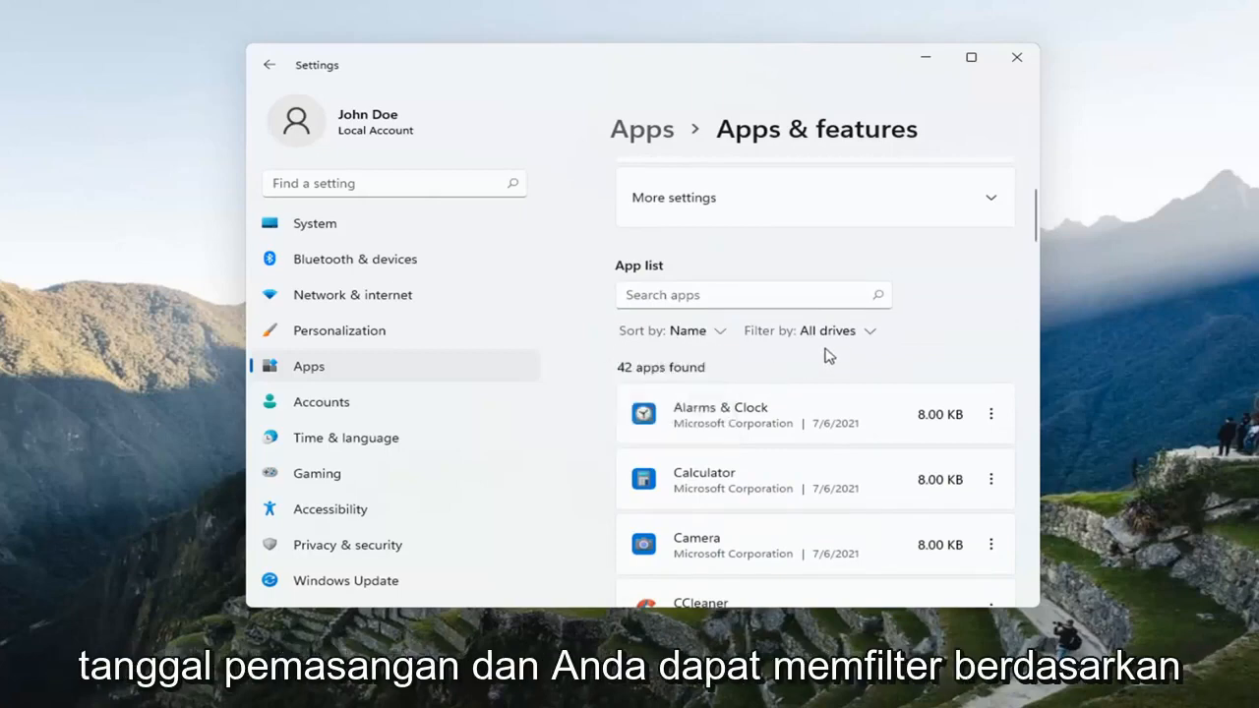
left_click(829, 332)
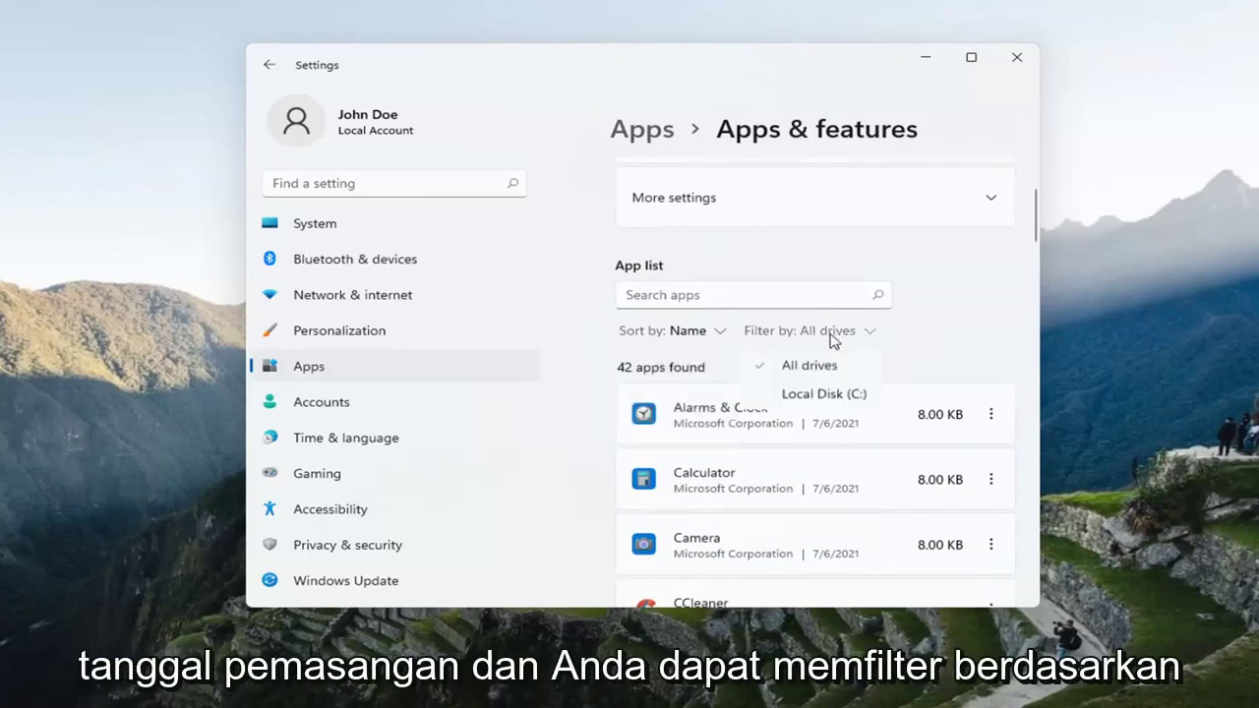
left_click(954, 326)
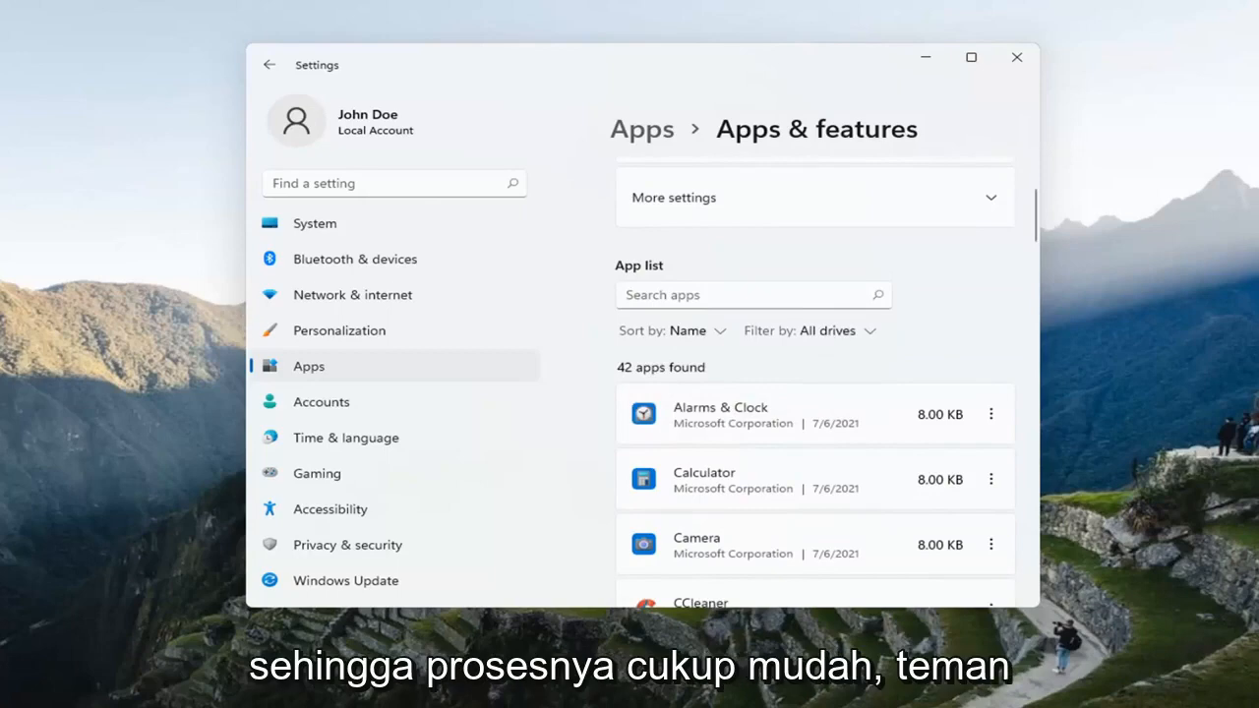